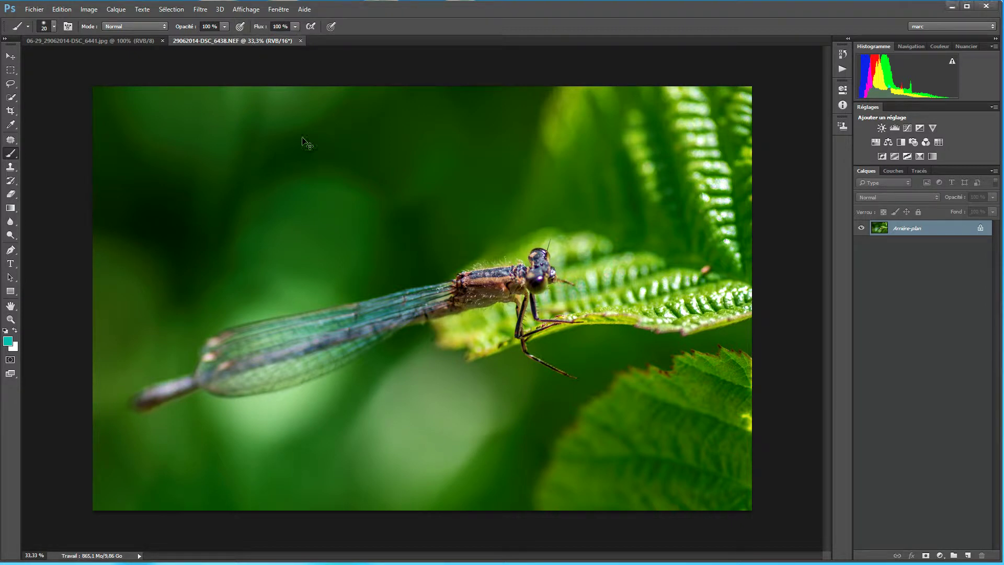
- Inspect the damselfly photo at magnifications up to 100%, and look at the other open black-and-white image
{"action": "key", "text": "ctrl+plus"}
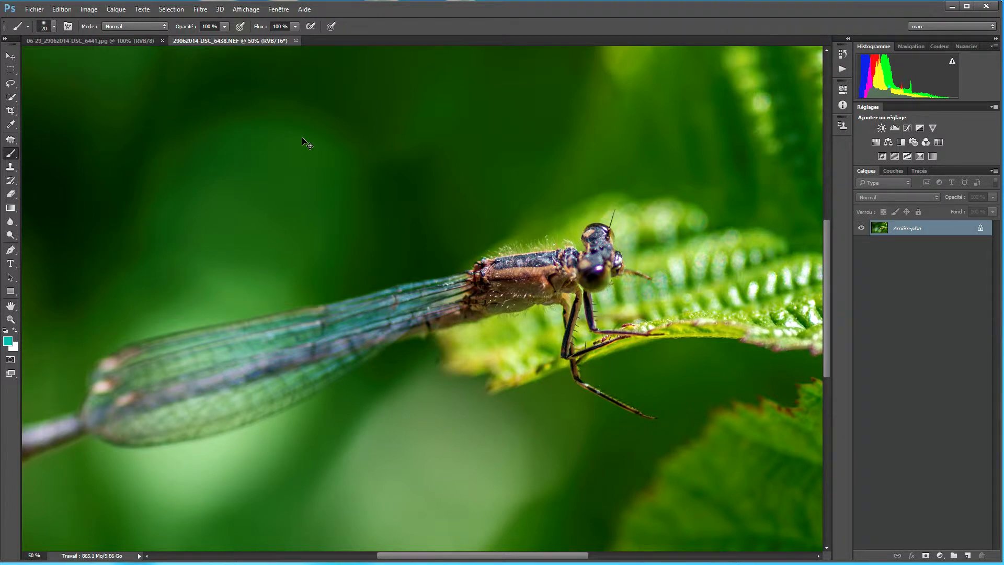
{"action": "key", "text": "ctrl+plus"}
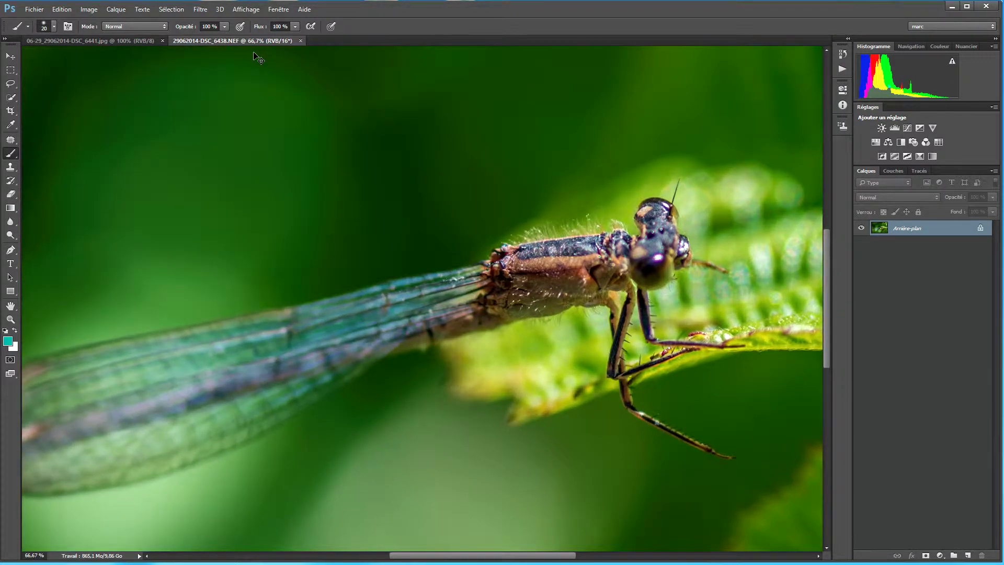
{"action": "key", "text": "ctrl+plus"}
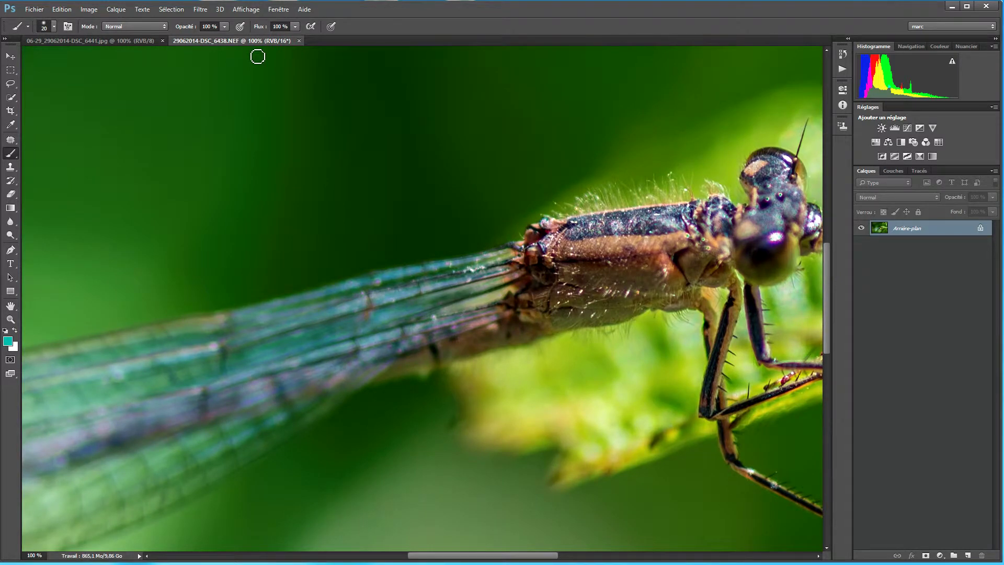
{"action": "key", "text": "ctrl+minus"}
{"action": "key", "text": "ctrl+minus"}
{"action": "key", "text": "ctrl+minus"}
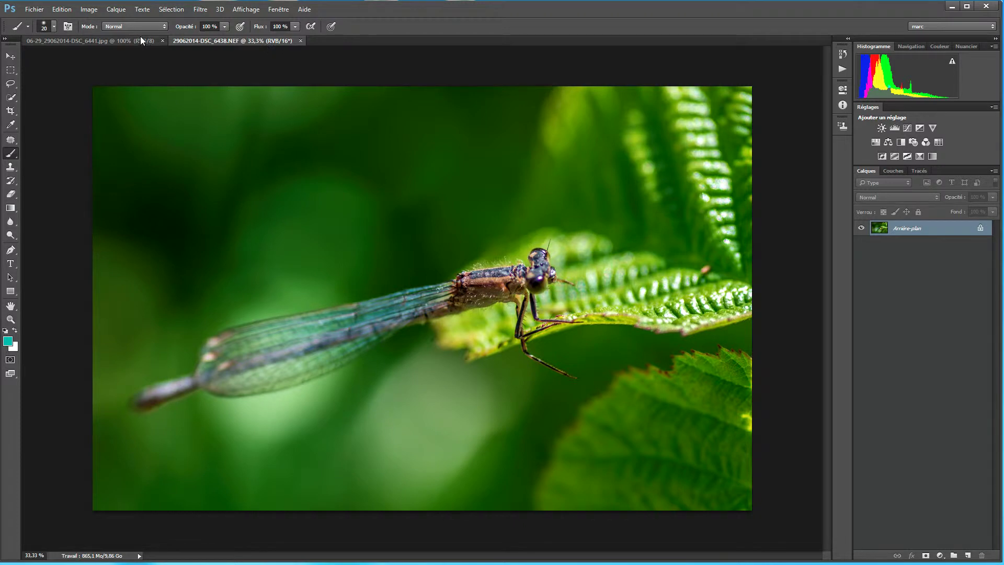
{"action": "left_click", "coordinate": [123, 41]}
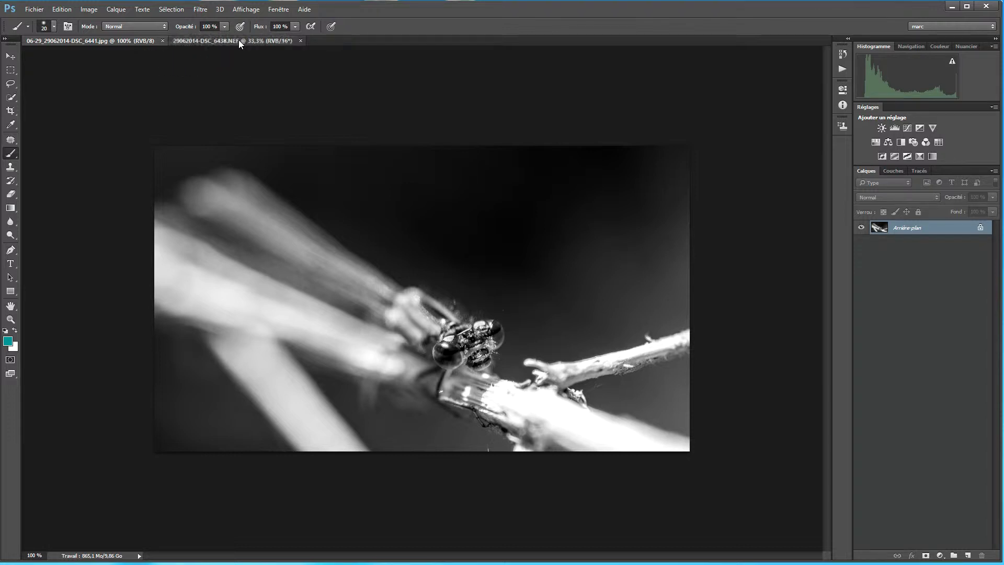
{"action": "left_click_drag", "start_coordinate": [239, 41], "coordinate": [212, 42]}
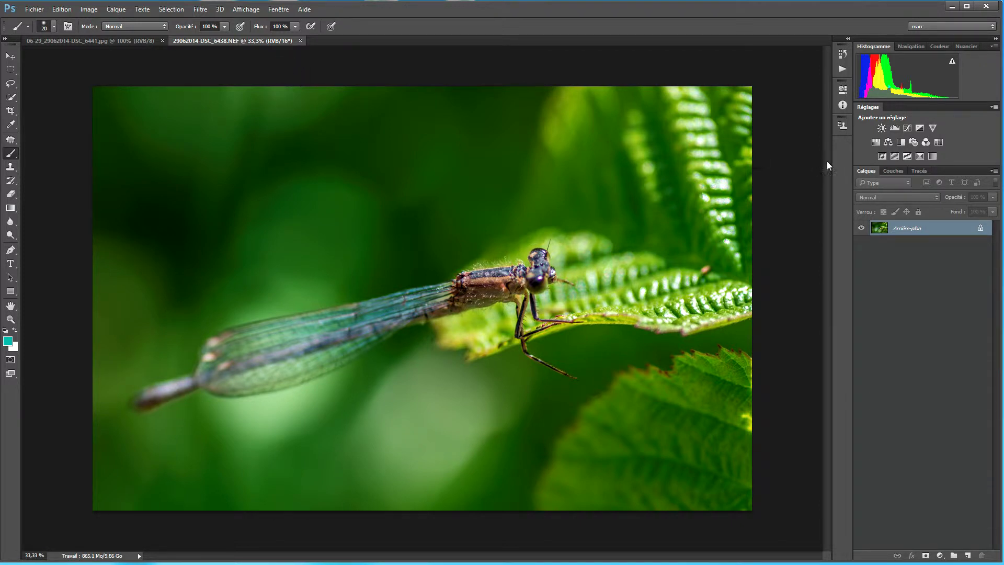
- Try a Levels adjustment layer with the midtones at 1.34, and delete that layer
{"action": "left_click", "coordinate": [894, 127]}
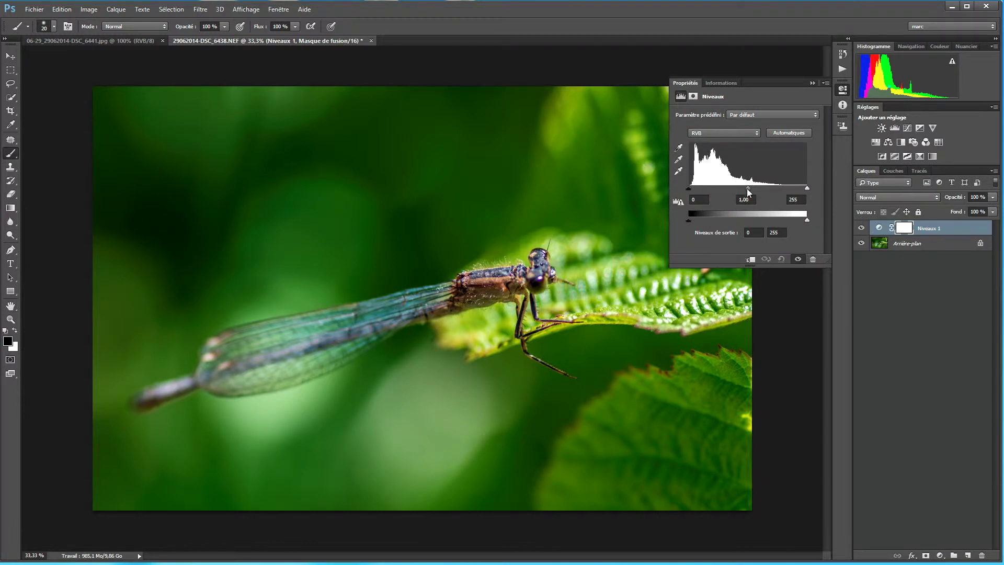
{"action": "left_click_drag", "start_coordinate": [748, 188], "coordinate": [736, 188]}
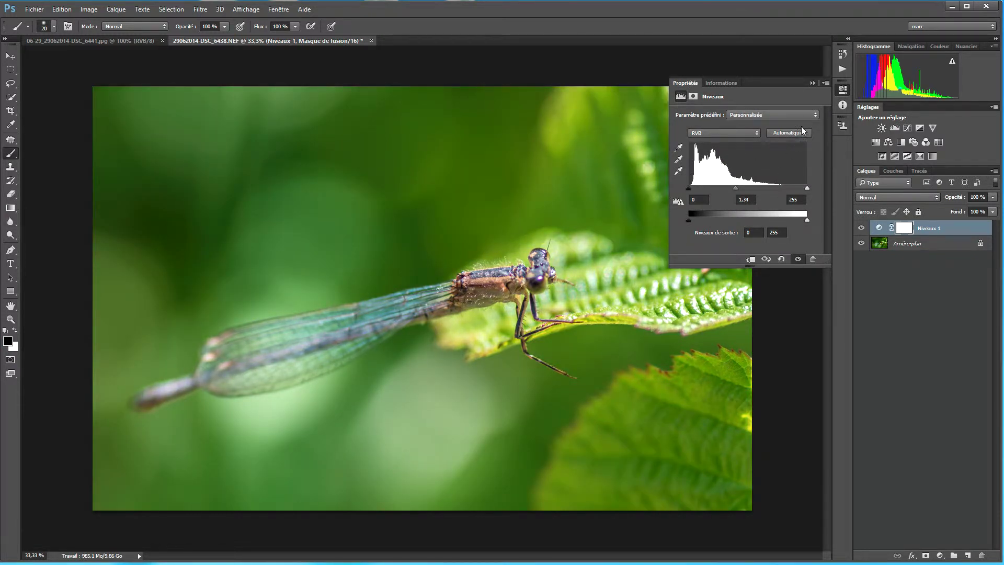
{"action": "left_click", "coordinate": [813, 84]}
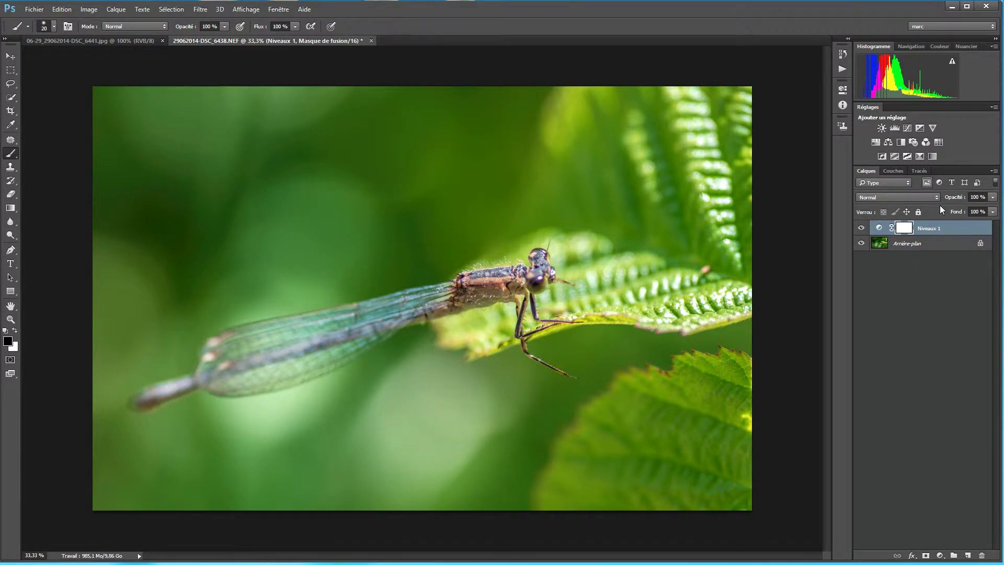
{"action": "left_click_drag", "start_coordinate": [951, 227], "coordinate": [983, 555]}
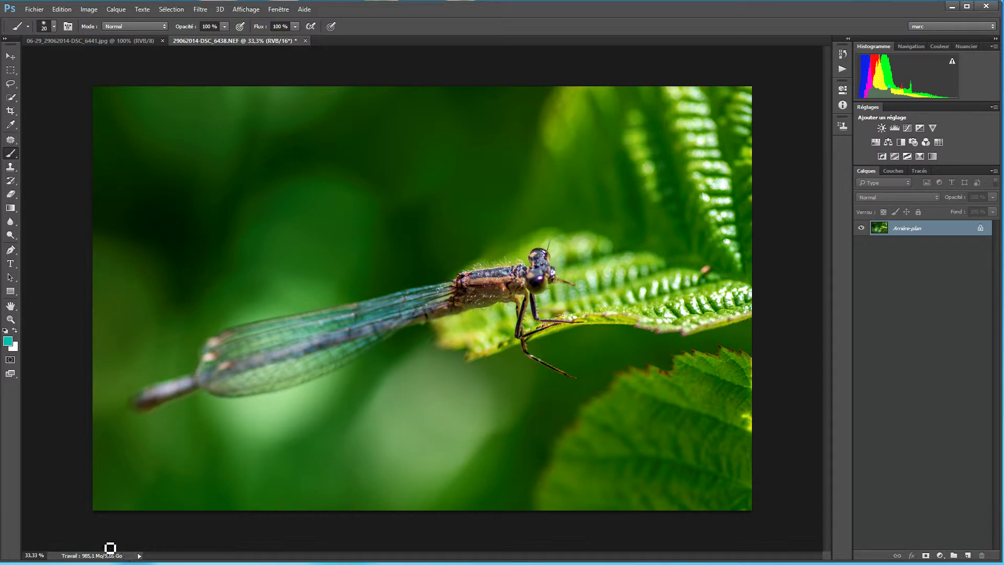
{"action": "left_click", "coordinate": [139, 555]}
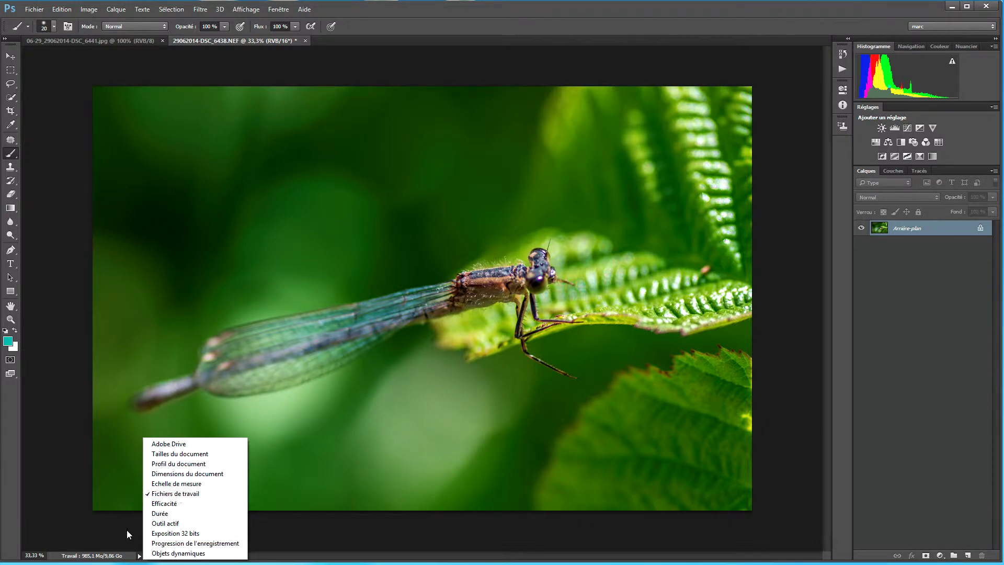
{"action": "left_click", "coordinate": [92, 560]}
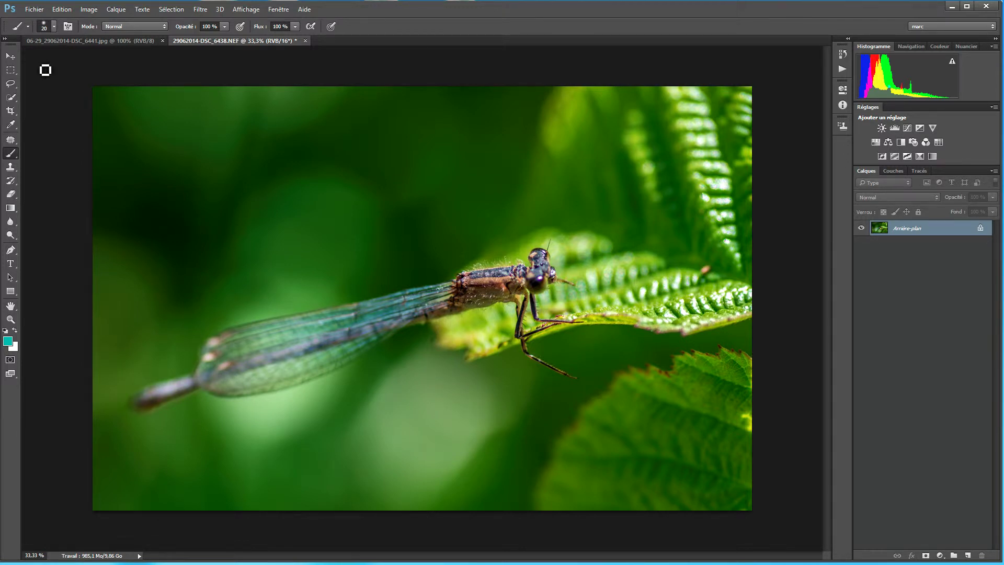
- Set the memory allocation to 10432 Mo (71 %) in the Performance preferences
{"action": "left_click", "coordinate": [60, 9]}
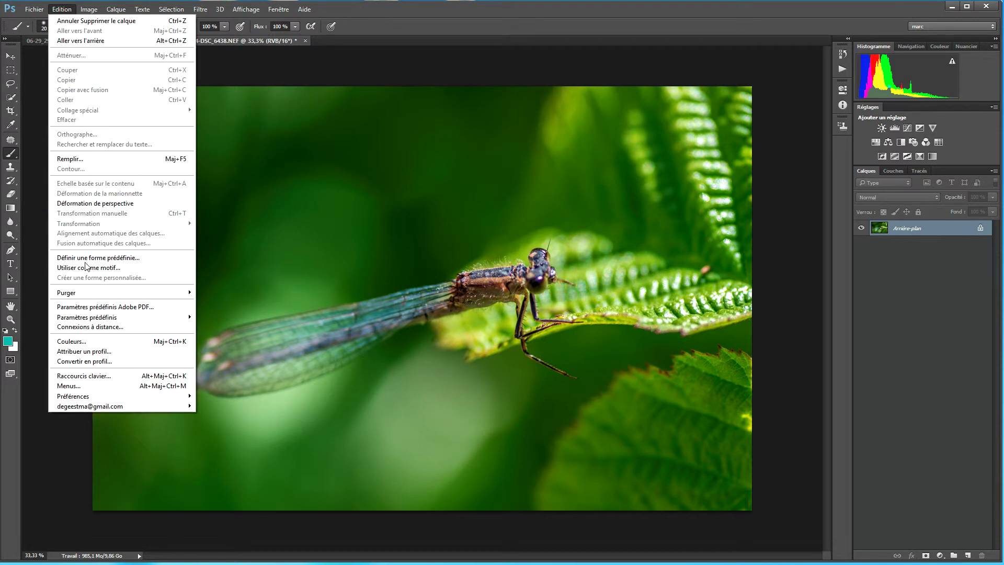
{"action": "mouse_move", "coordinate": [107, 400]}
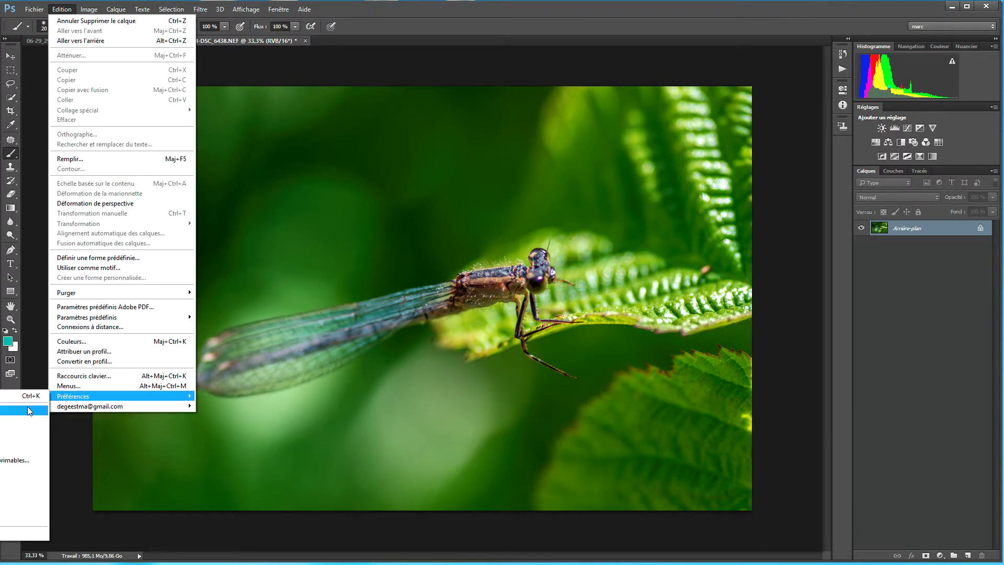
{"action": "left_click", "coordinate": [24, 441]}
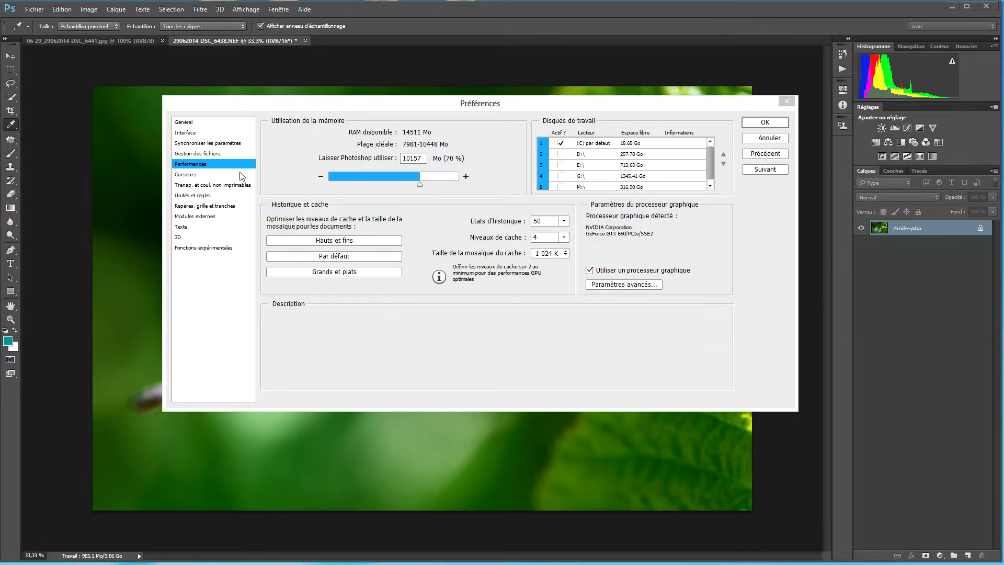
{"action": "mouse_move", "coordinate": [313, 167]}
{"action": "left_click", "coordinate": [421, 186]}
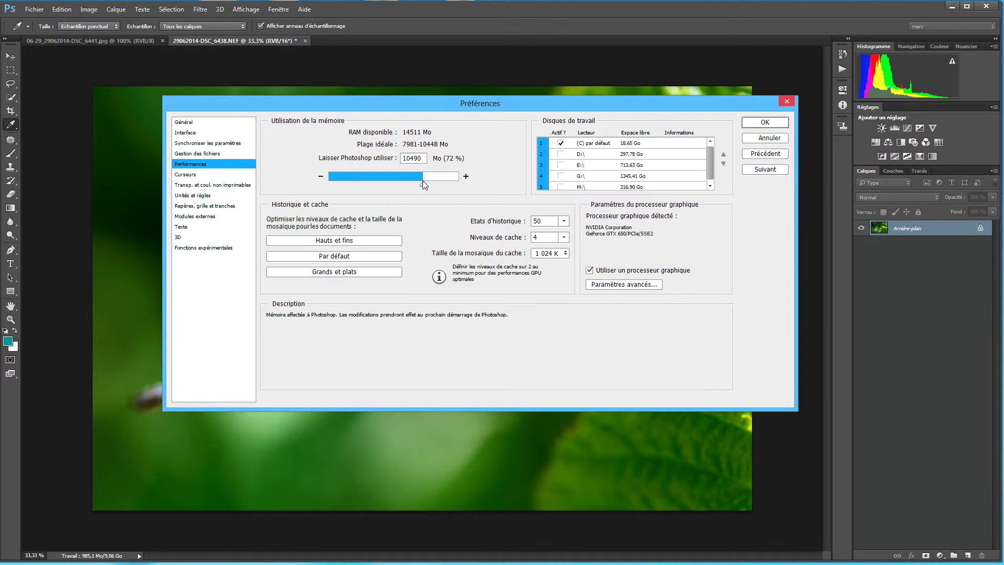
{"action": "left_click", "coordinate": [422, 181]}
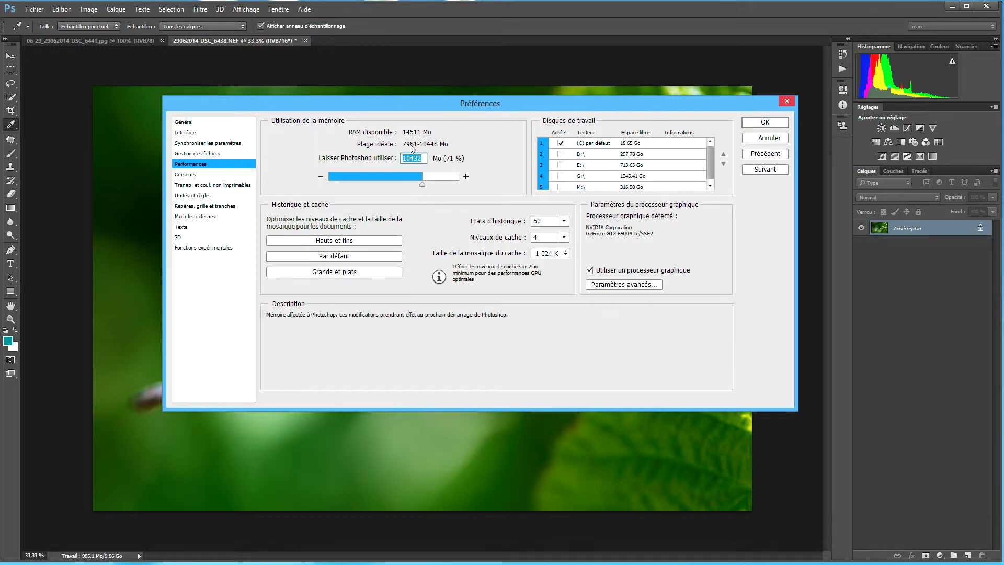
{"action": "left_click", "coordinate": [783, 125]}
{"action": "key", "text": "b"}
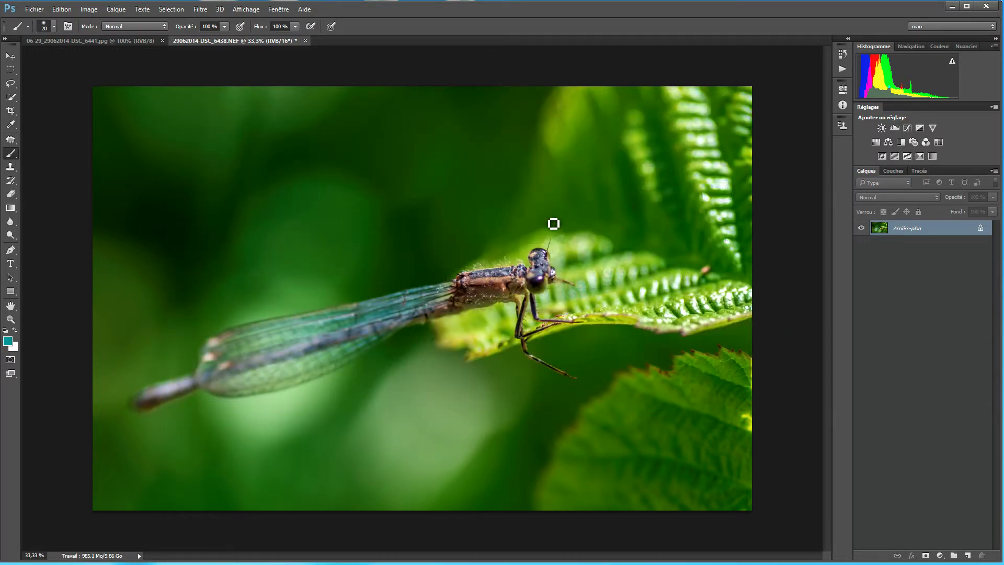
- Add a Levels adjustment layer with default values and a Vibrance adjustment layer with vibrance set to +21
{"action": "left_click", "coordinate": [894, 127]}
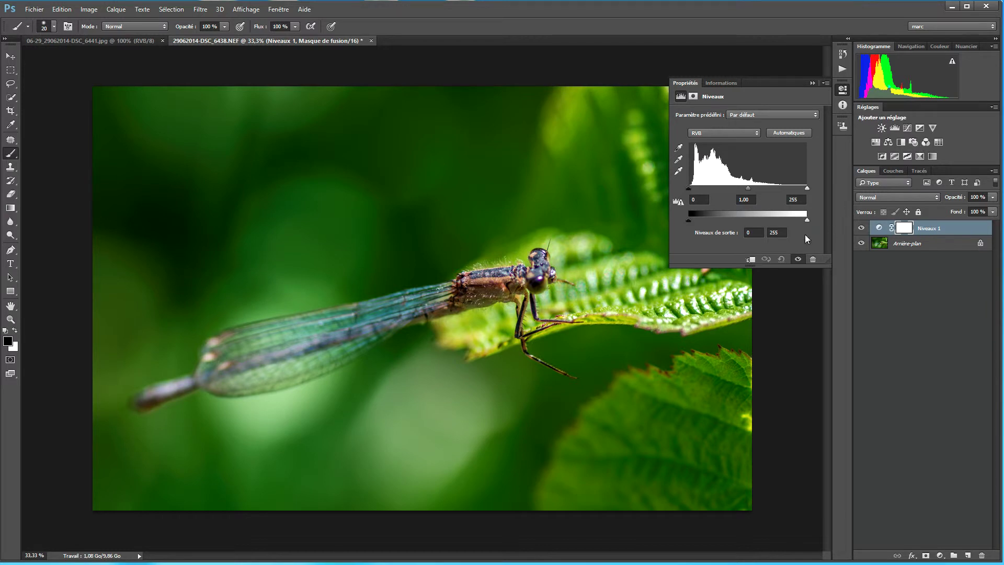
{"action": "left_click", "coordinate": [933, 128]}
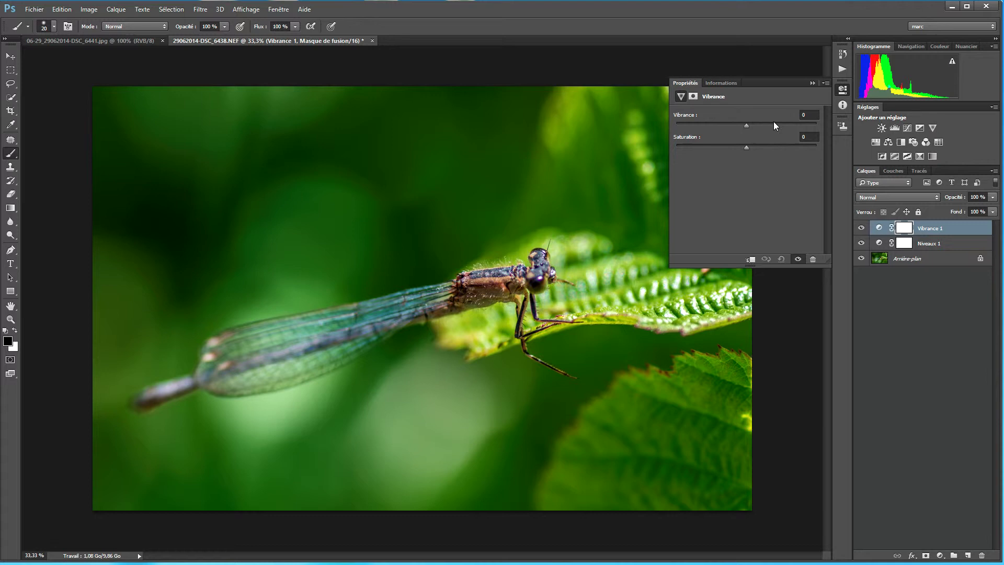
{"action": "left_click_drag", "start_coordinate": [748, 123], "coordinate": [761, 123]}
- Duplicate the Arrière-plan layer within the same document, keeping the suggested name Arrière-plan copie
{"action": "right_click", "coordinate": [914, 259]}
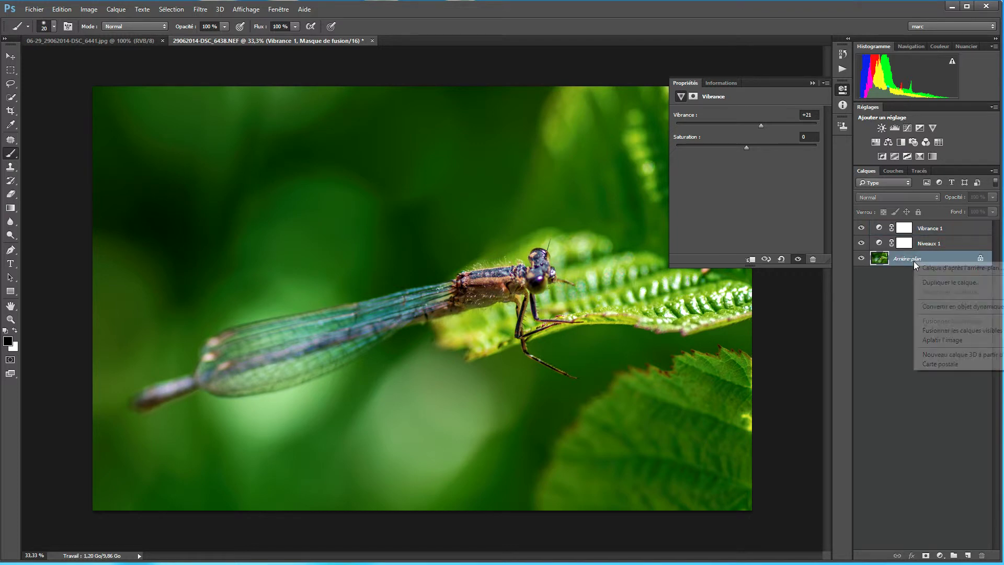
{"action": "left_click", "coordinate": [940, 282]}
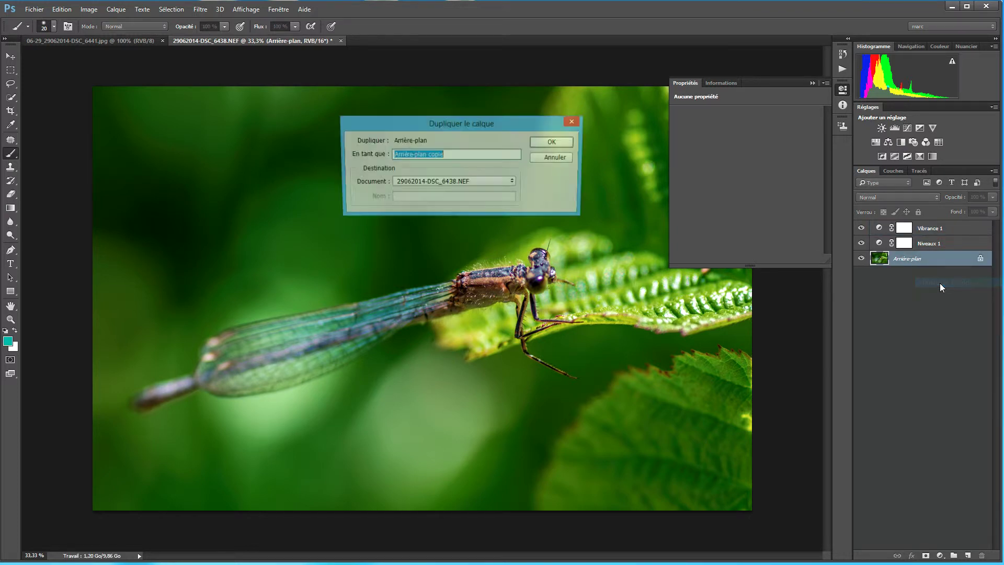
{"action": "left_click", "coordinate": [567, 144]}
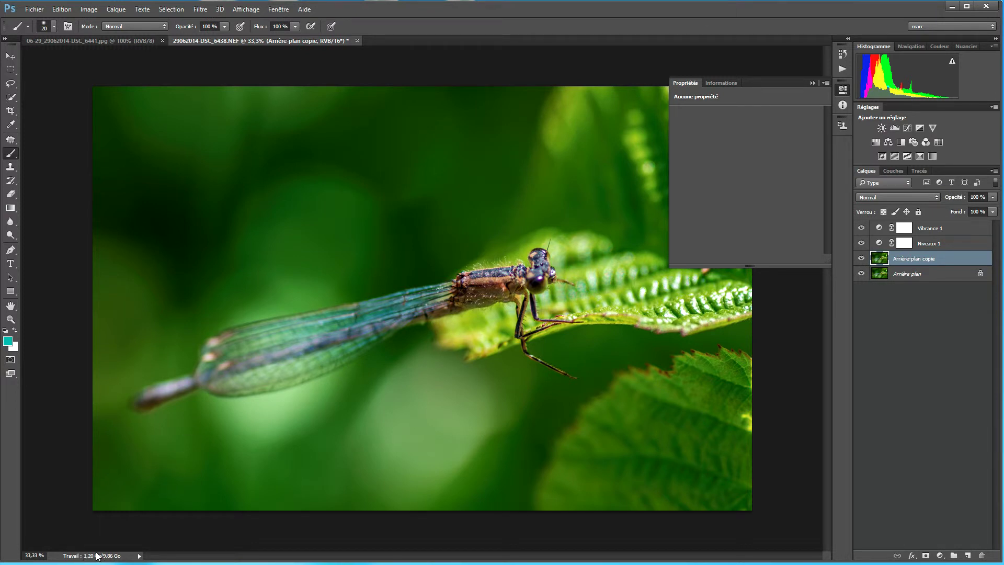
- Close the document 06-29_29062014-DSC_6441.jpg and stamp all visible layers into a new layer above Vibrance 1
{"action": "left_click", "coordinate": [162, 40]}
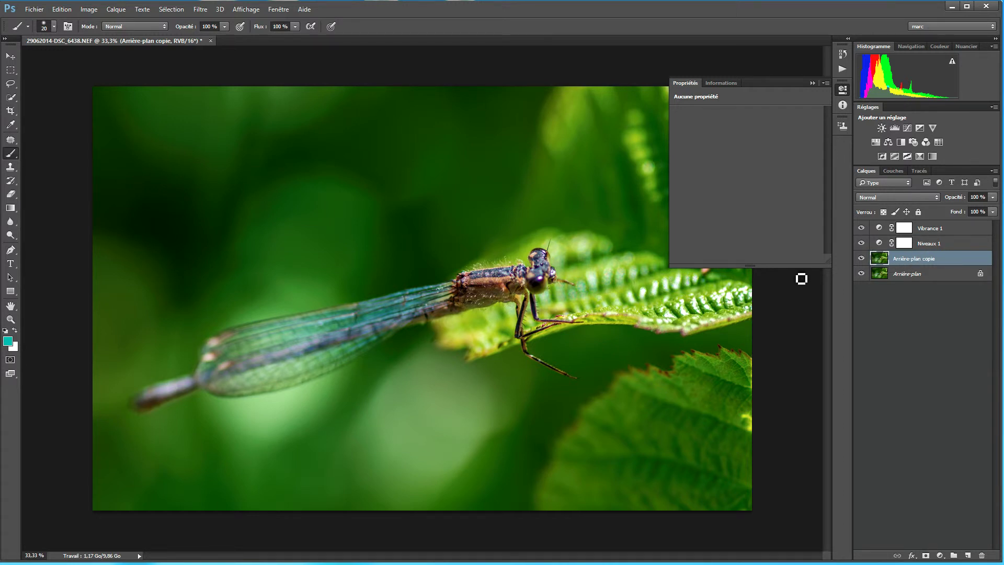
{"action": "left_click", "coordinate": [899, 231]}
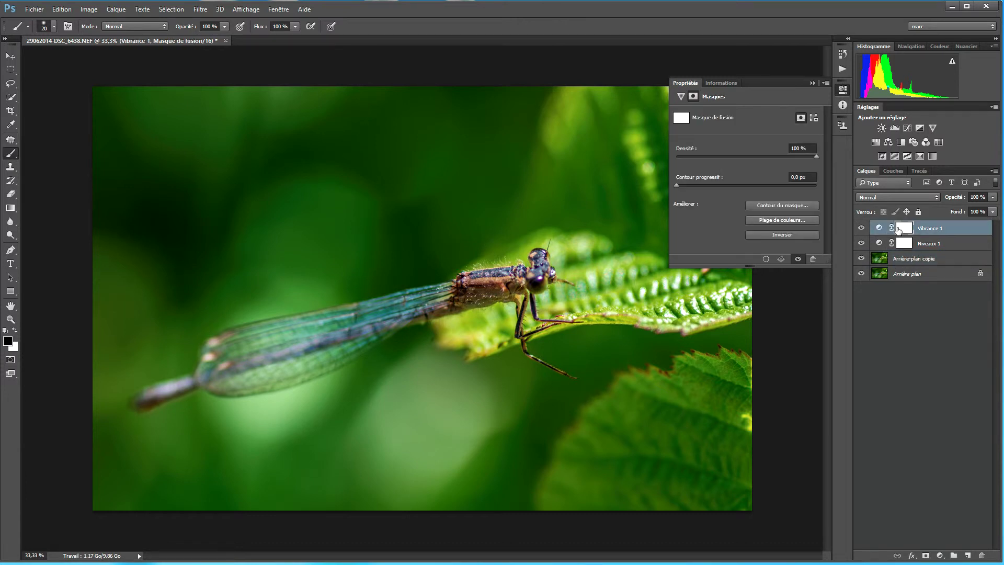
{"action": "key", "text": "ctrl+shift+alt+e"}
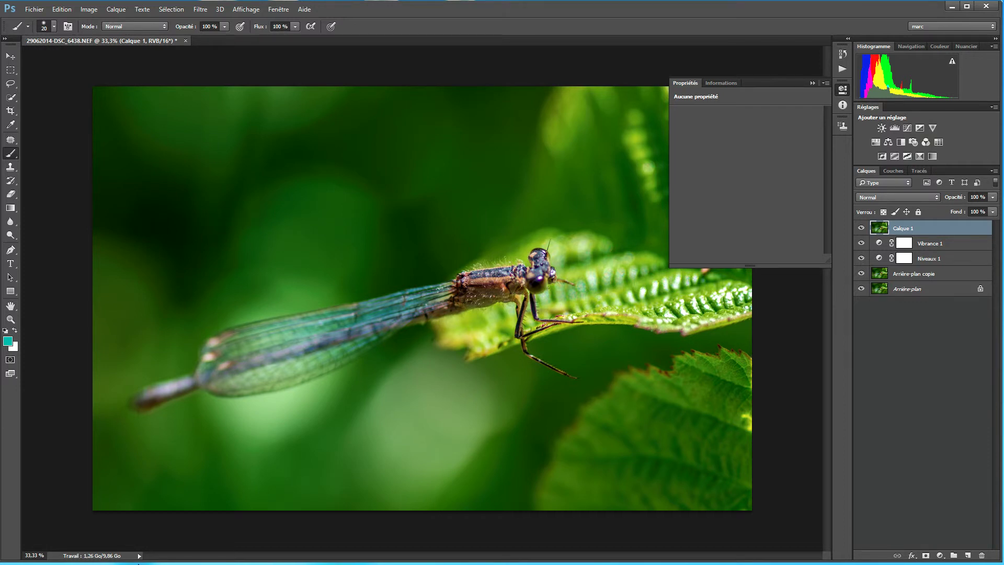
- Display the document sizes and the document profile, one after the other, in the status bar read-out
{"action": "left_click", "coordinate": [139, 555]}
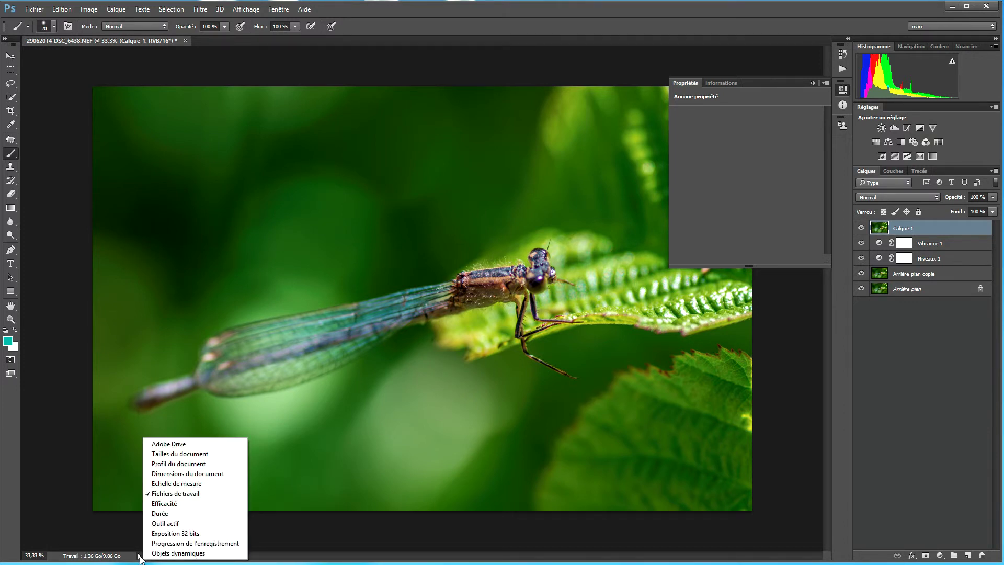
{"action": "left_click", "coordinate": [208, 455]}
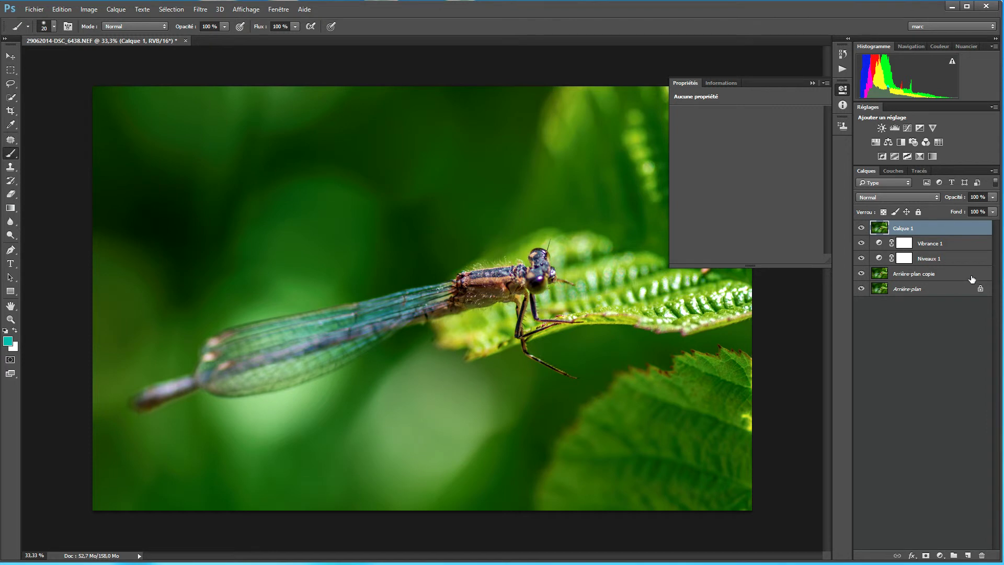
{"action": "left_click", "coordinate": [140, 555]}
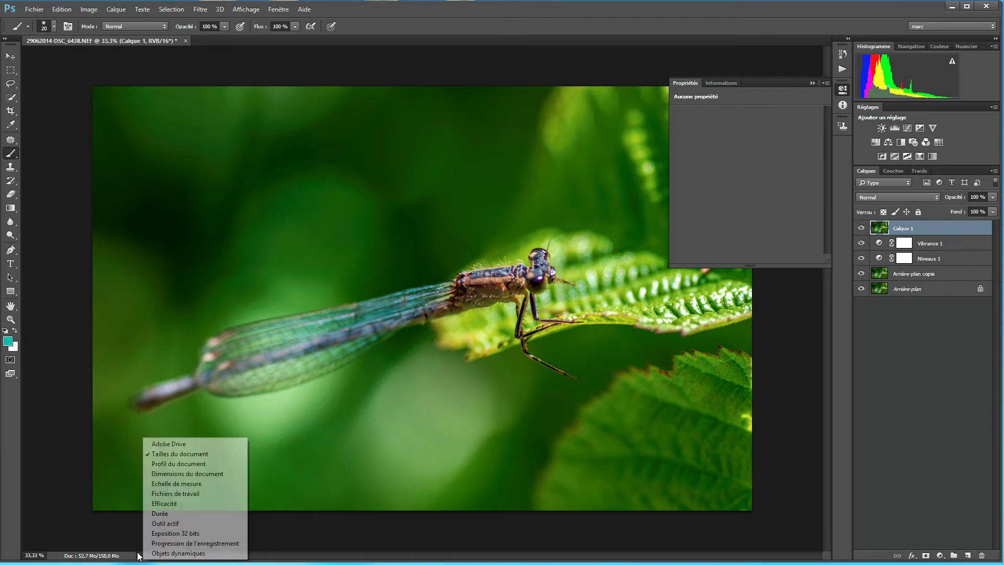
{"action": "left_click", "coordinate": [168, 463]}
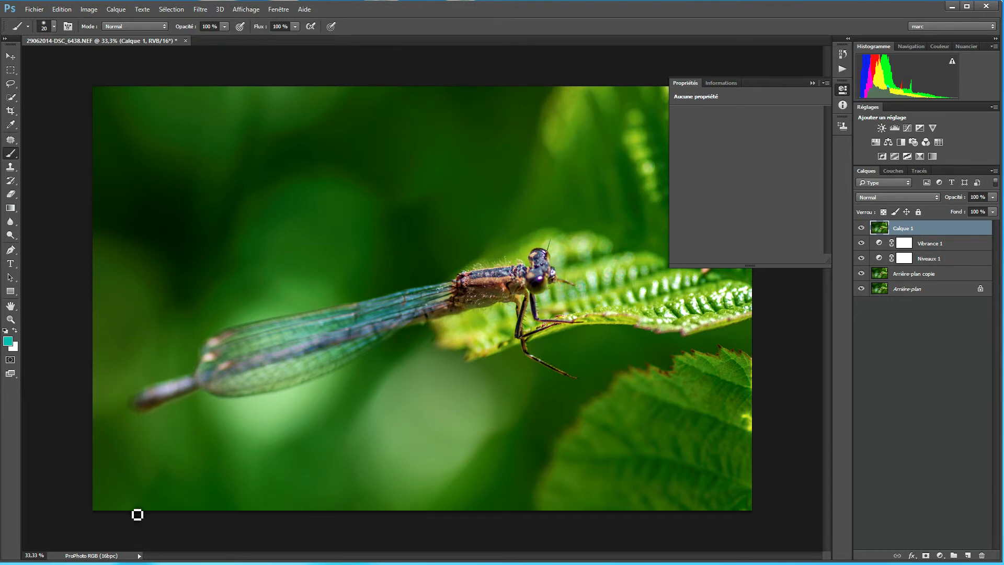
- Show the document dimensions in the status bar, followed by the efficiency read-out (Efficacité)
{"action": "left_click", "coordinate": [139, 556]}
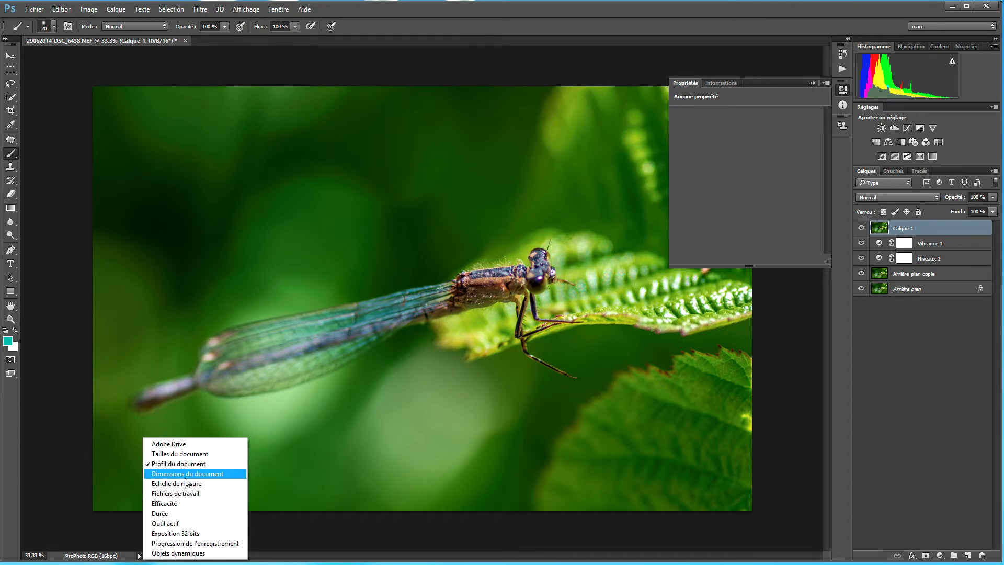
{"action": "left_click", "coordinate": [187, 474]}
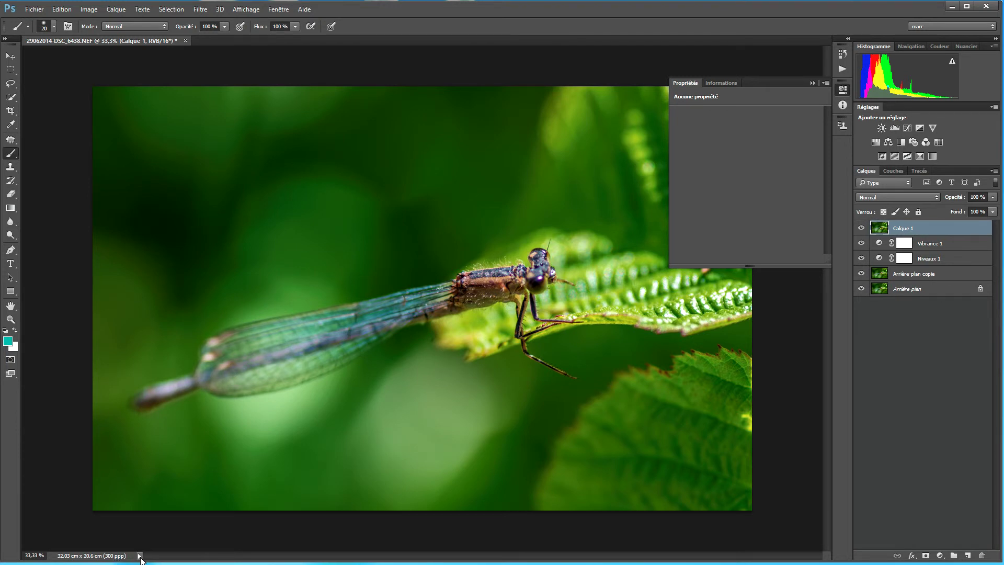
{"action": "left_click", "coordinate": [140, 556]}
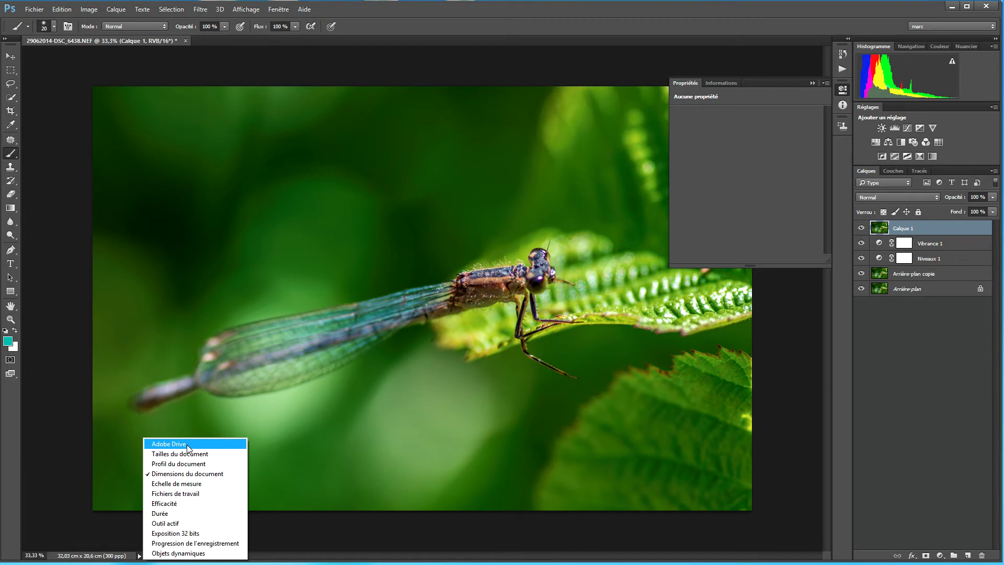
{"action": "left_click", "coordinate": [180, 507]}
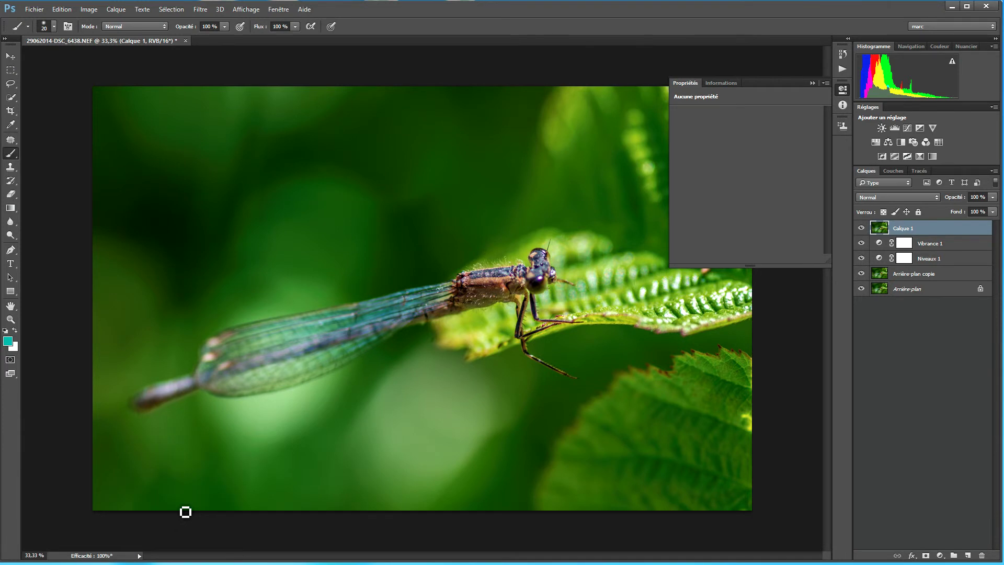
- Switch the status bar to operation duration (Durée) and time a wavy teal brush stroke over the damselfly's wings on Calque 1
{"action": "left_click", "coordinate": [139, 556]}
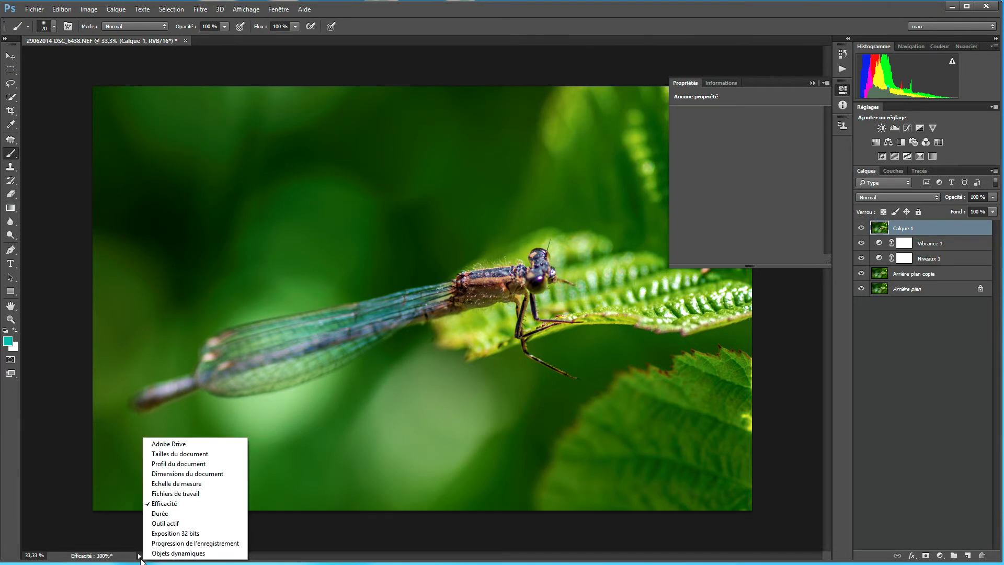
{"action": "left_click", "coordinate": [173, 516]}
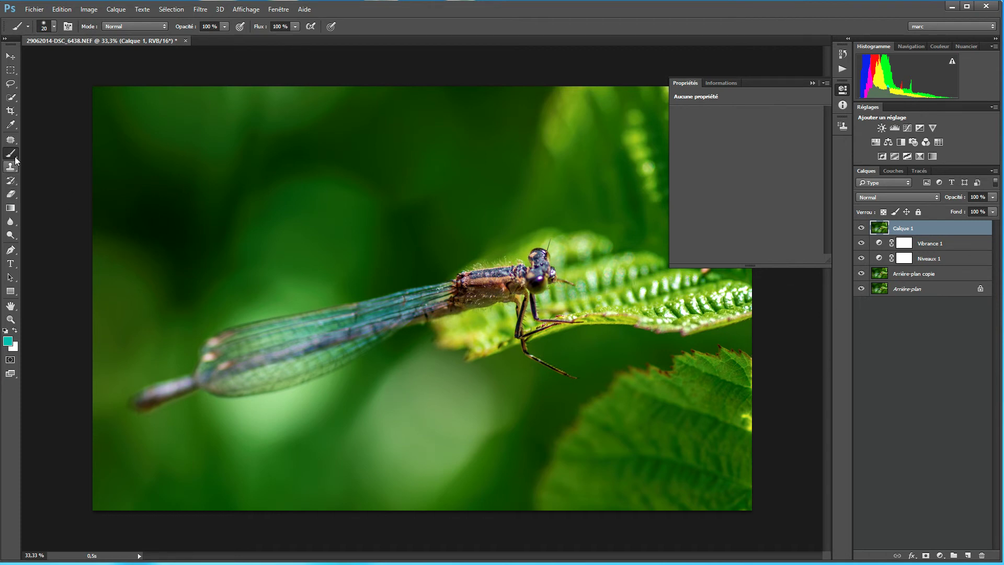
{"action": "mouse_move", "coordinate": [211, 165]}
{"action": "left_mouse_down"}
{"action": "mouse_move", "coordinate": [337, 182]}
{"action": "mouse_move", "coordinate": [264, 253]}
{"action": "mouse_move", "coordinate": [284, 278]}
{"action": "mouse_move", "coordinate": [322, 274]}
{"action": "mouse_move", "coordinate": [319, 295]}
{"action": "mouse_move", "coordinate": [288, 313]}
{"action": "mouse_move", "coordinate": [236, 320]}
{"action": "mouse_move", "coordinate": [228, 334]}
{"action": "mouse_move", "coordinate": [278, 403]}
{"action": "left_mouse_up"}
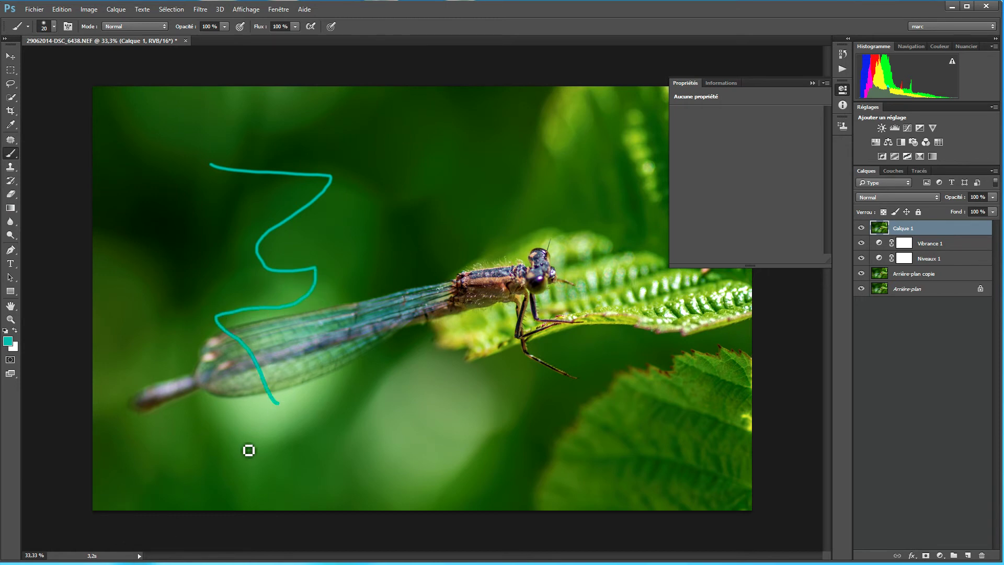
- Show the active tool (Outil actif) and the smart object information (Objets dynamiques) in the status bar, one after the other
{"action": "left_click", "coordinate": [139, 556]}
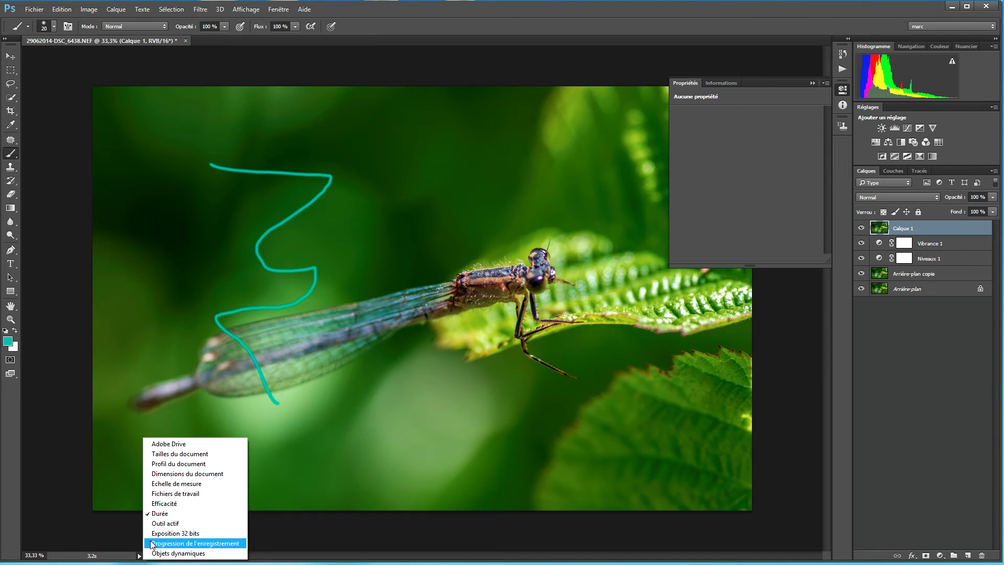
{"action": "left_click", "coordinate": [186, 523]}
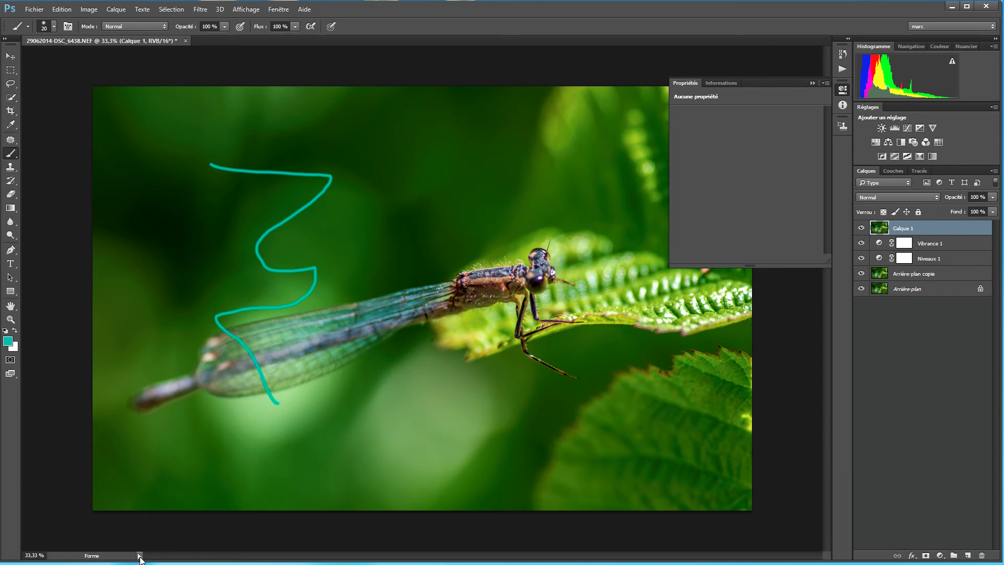
{"action": "left_click", "coordinate": [139, 556]}
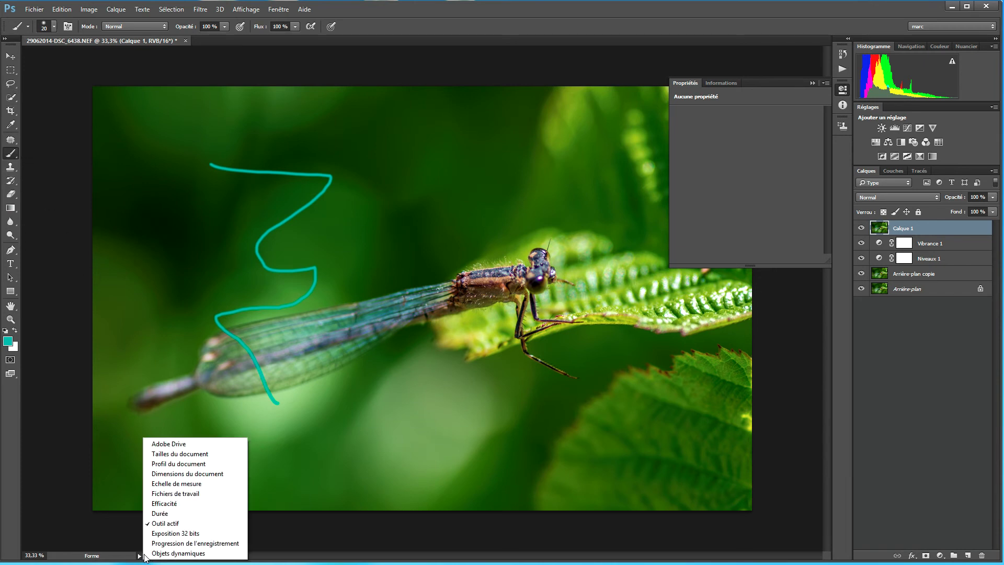
{"action": "left_click", "coordinate": [172, 553]}
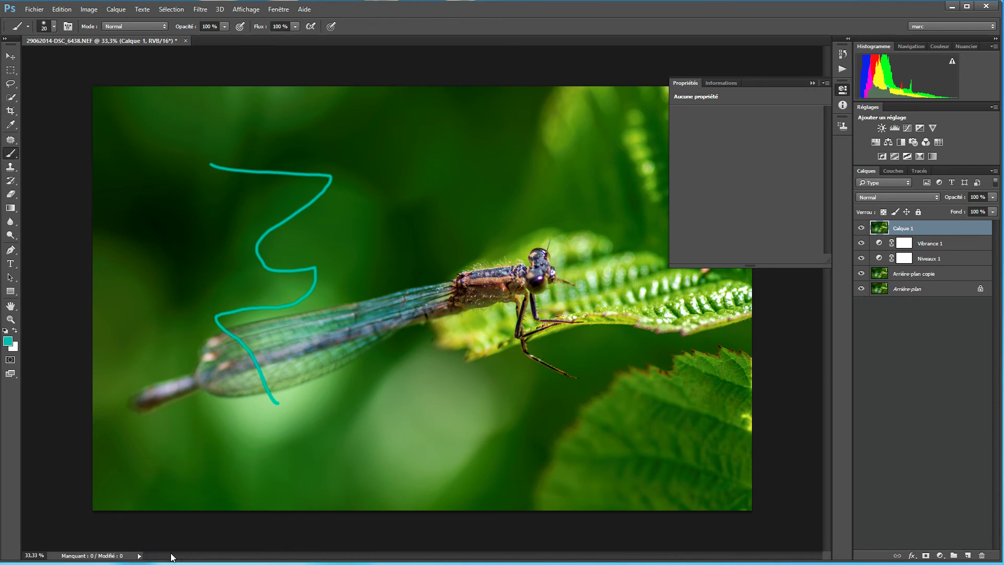
- Return the status bar to document sizes (Tailles du document) and close 29062014-DSC_6438.NEF without saving the changes
{"action": "left_click", "coordinate": [139, 555]}
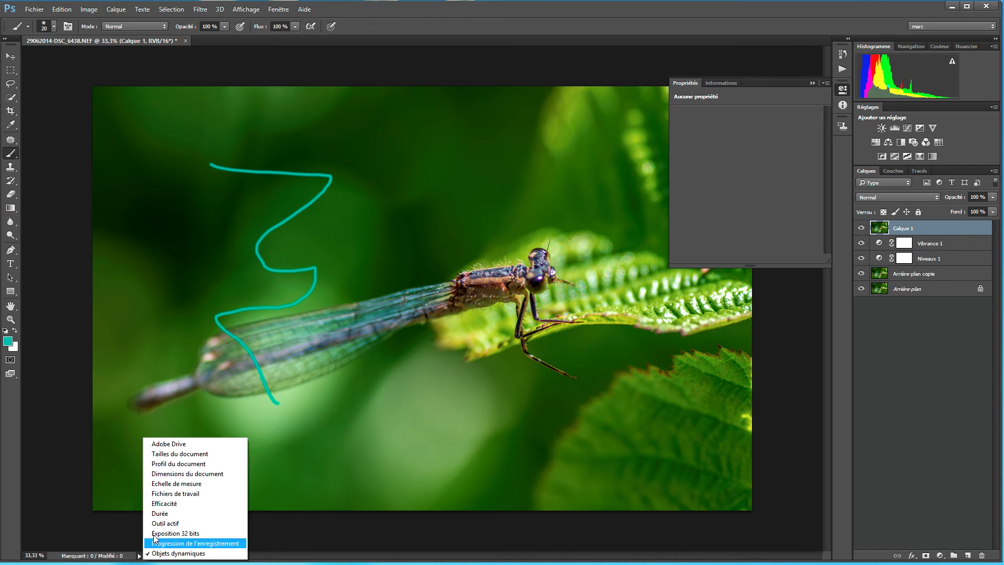
{"action": "left_click", "coordinate": [196, 455]}
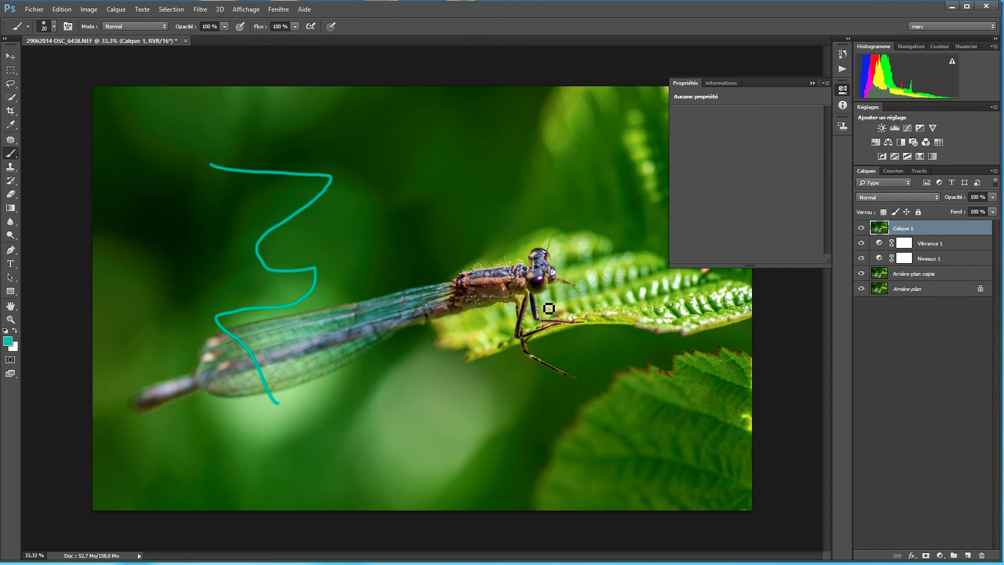
{"action": "left_click", "coordinate": [185, 41]}
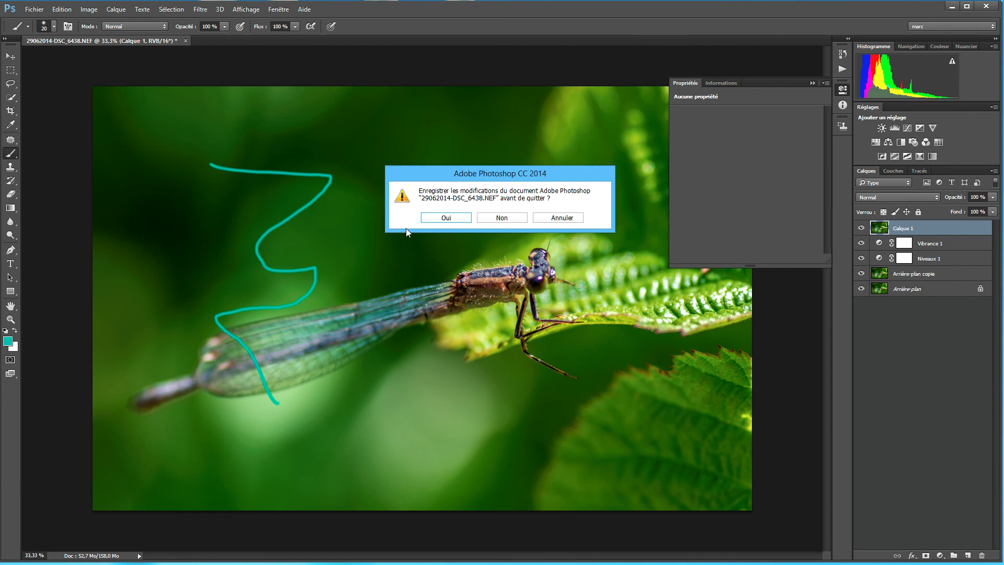
{"action": "left_click", "coordinate": [496, 218]}
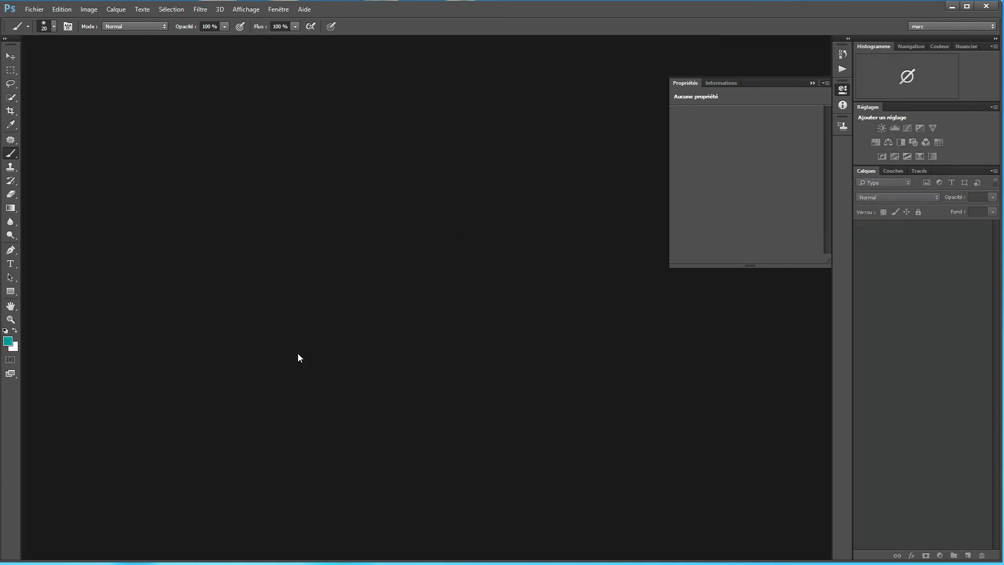